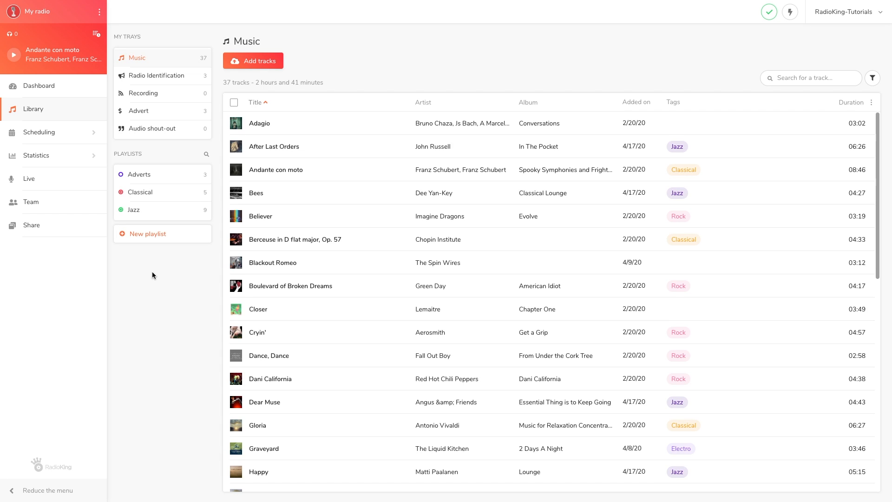
# Start a new scheduling program titled "Evening Chill" and give it the purple color #9b59b6.
pyautogui.click(74, 138)
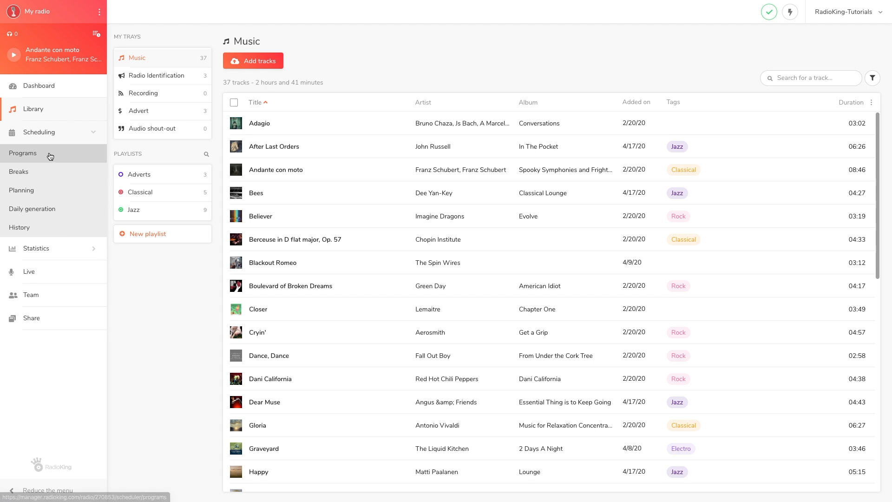
pyautogui.click(50, 156)
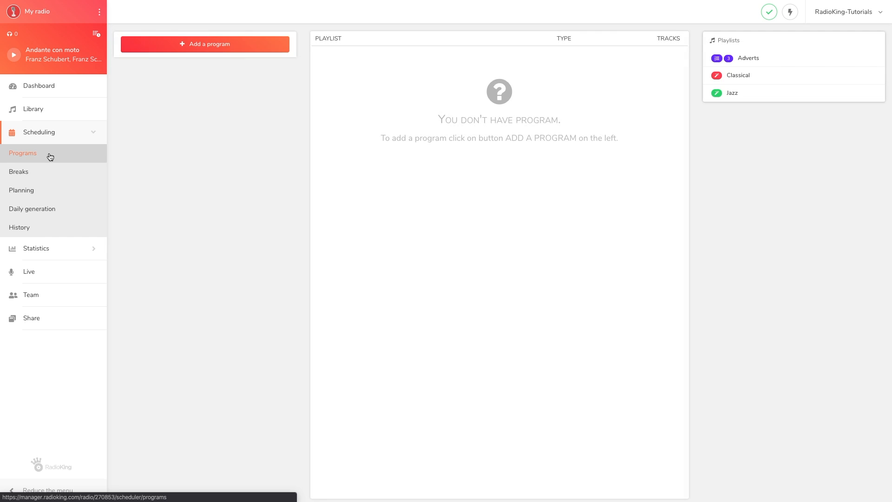
pyautogui.click(202, 46)
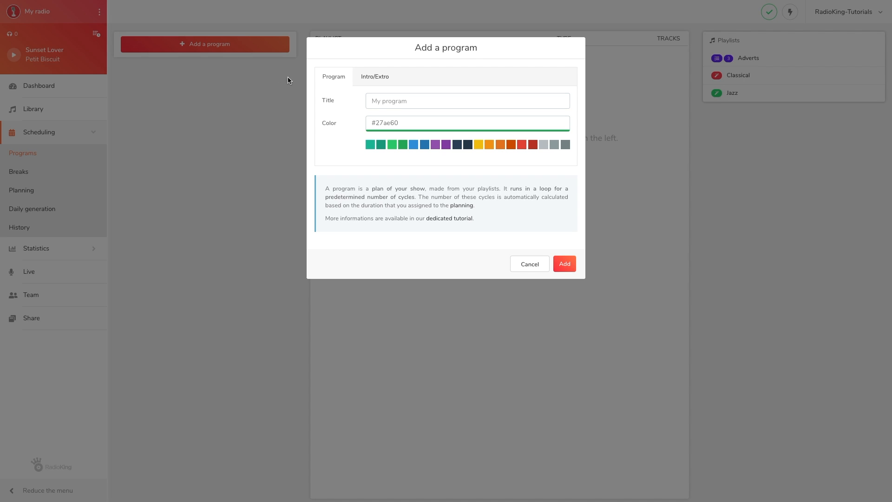
pyautogui.click(343, 102)
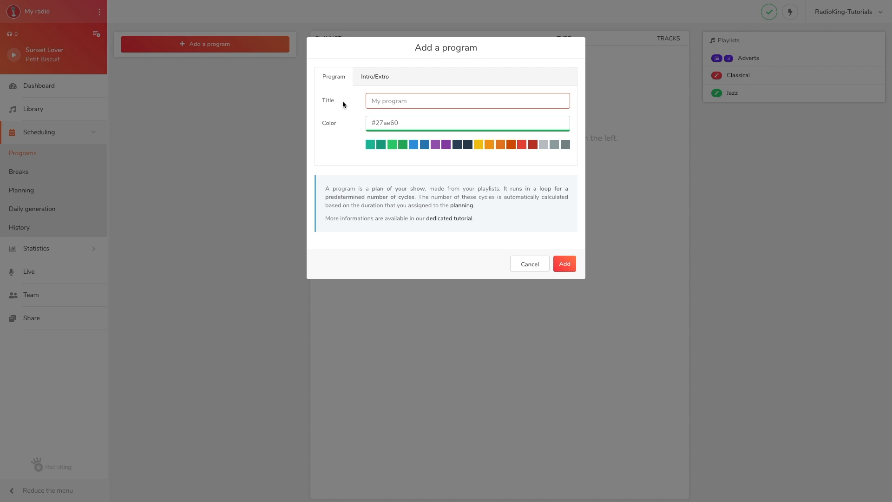
pyautogui.write('Evening Chill')
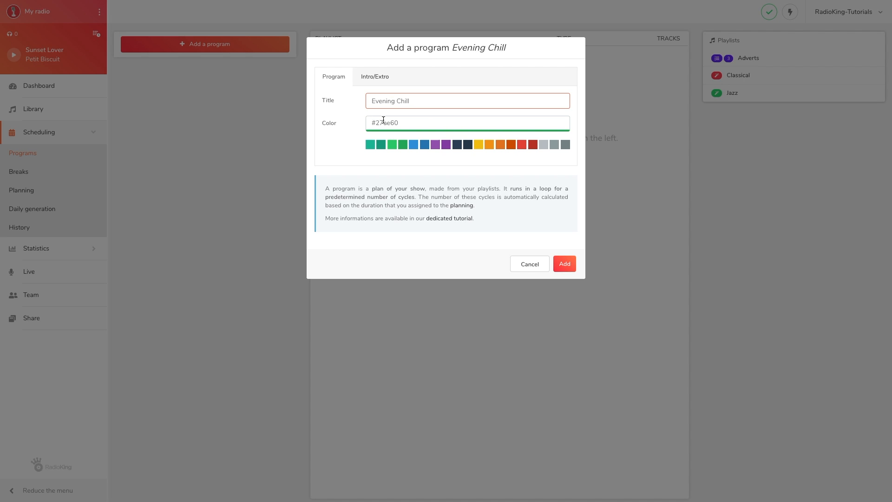
pyautogui.click(435, 146)
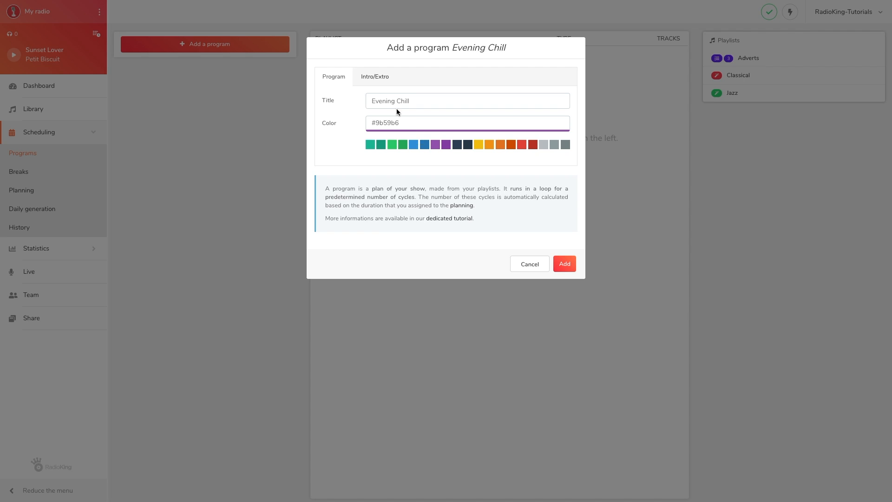
# Assign Intro Jingle as the intro and Extro Jingle as the extro, and add the Evening Chill program.
pyautogui.click(367, 85)
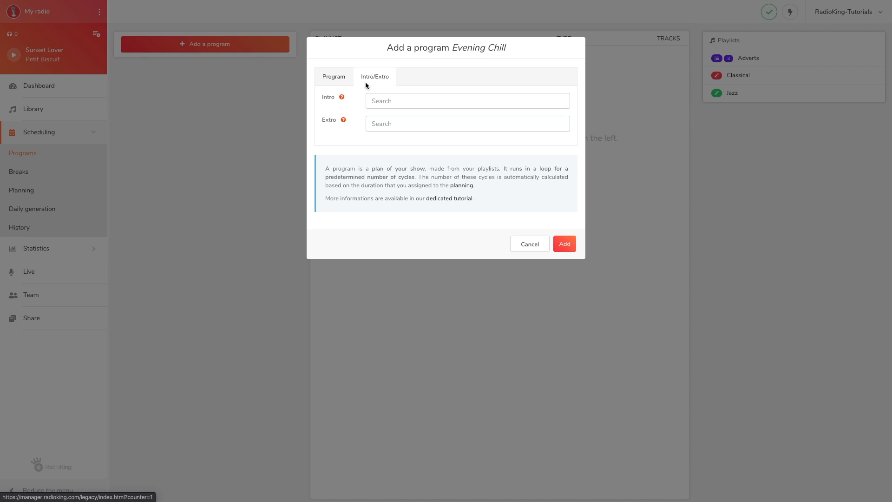
pyautogui.click(374, 100)
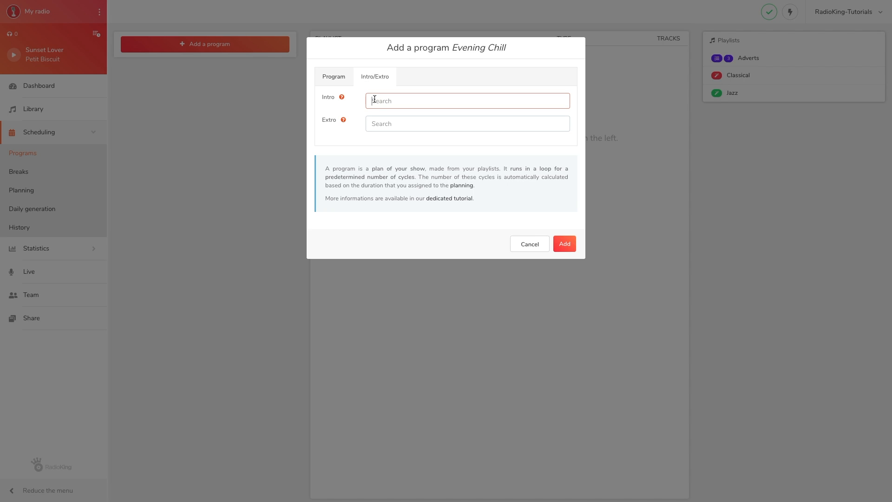
pyautogui.write('intro')
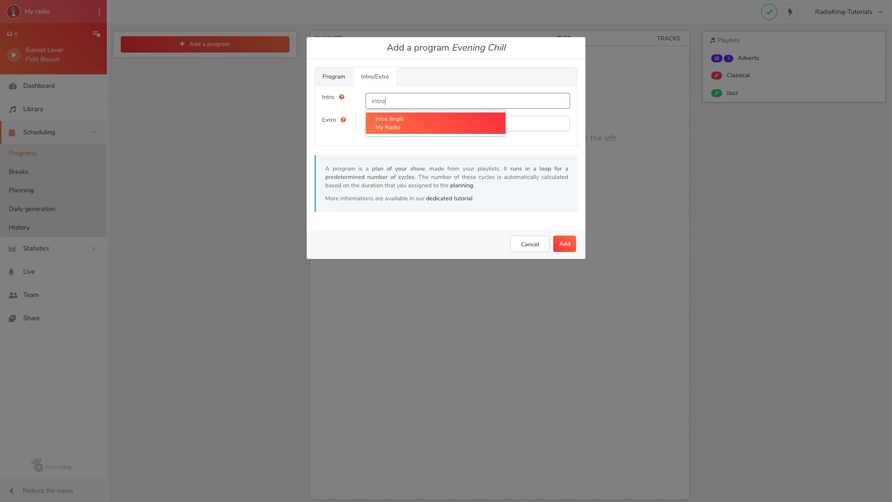
pyautogui.click(375, 128)
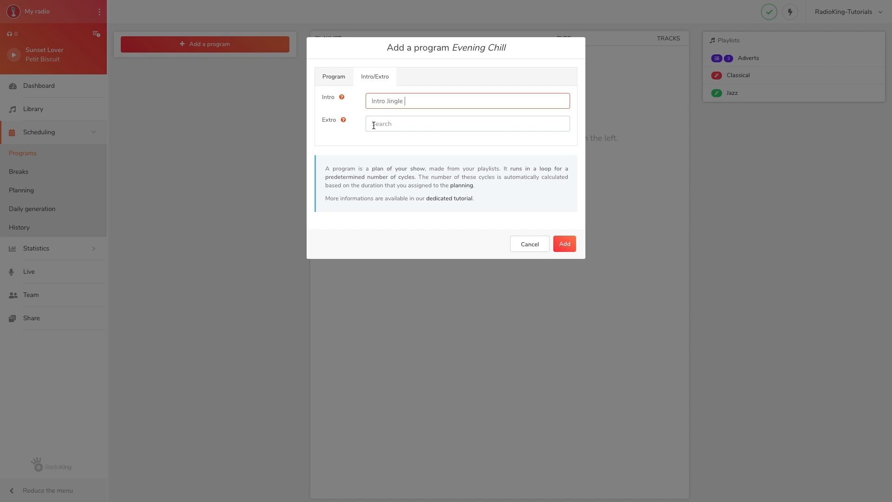
pyautogui.click(374, 124)
pyautogui.write('extr')
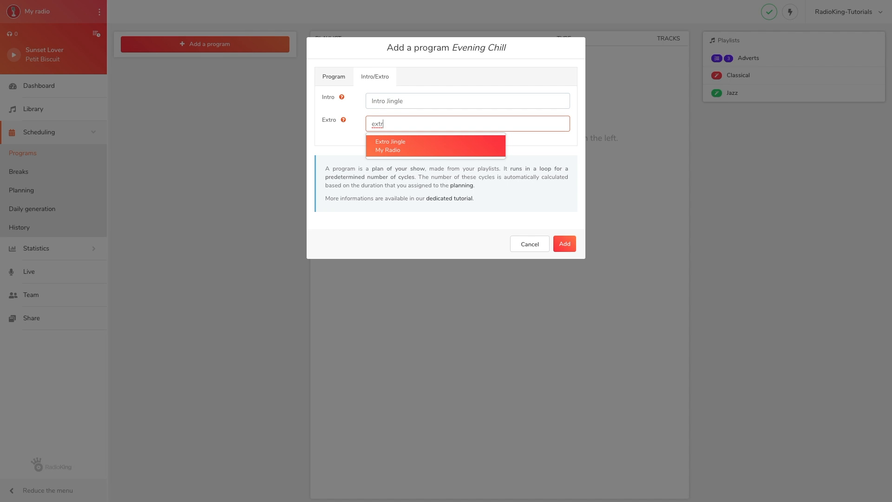
pyautogui.click(374, 146)
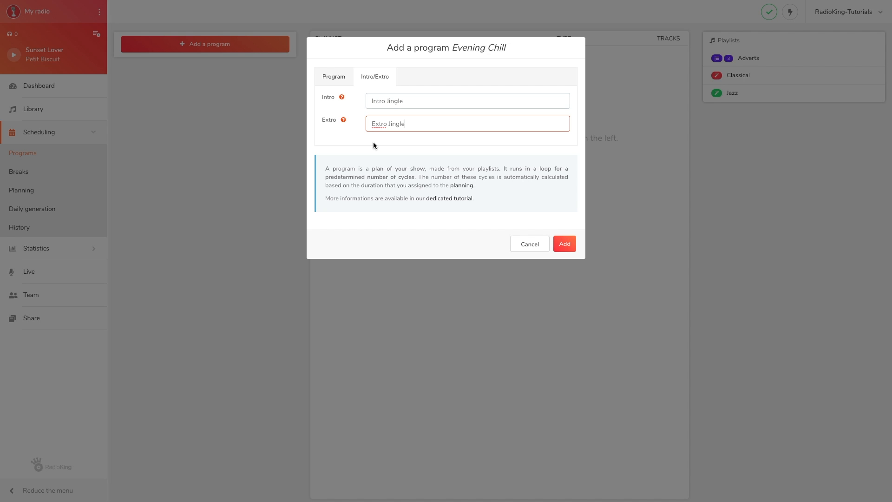
pyautogui.click(564, 246)
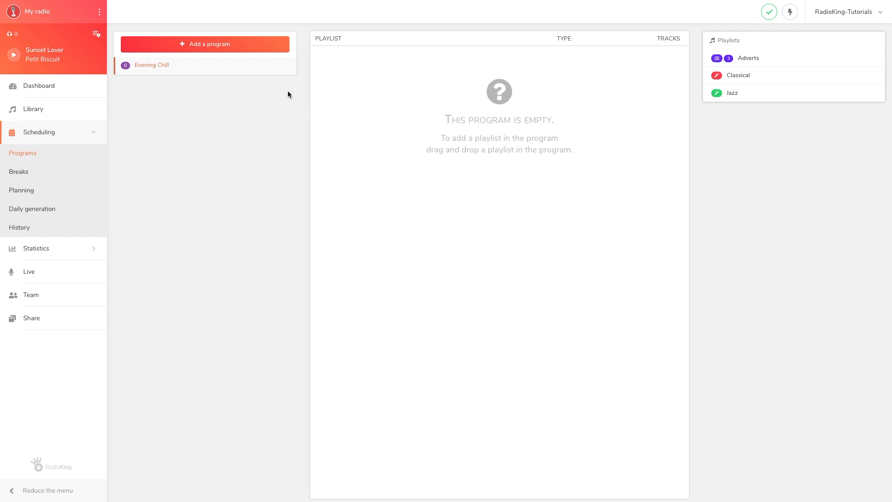
pyautogui.click(282, 68)
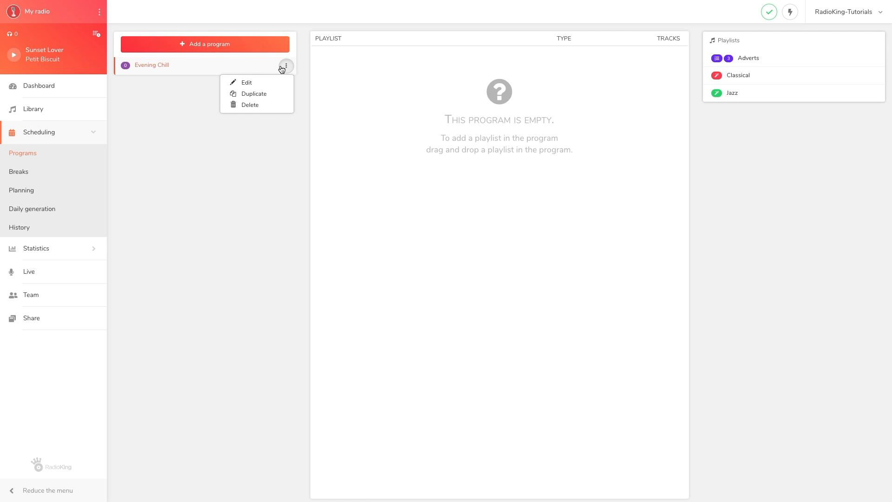
pyautogui.click(289, 72)
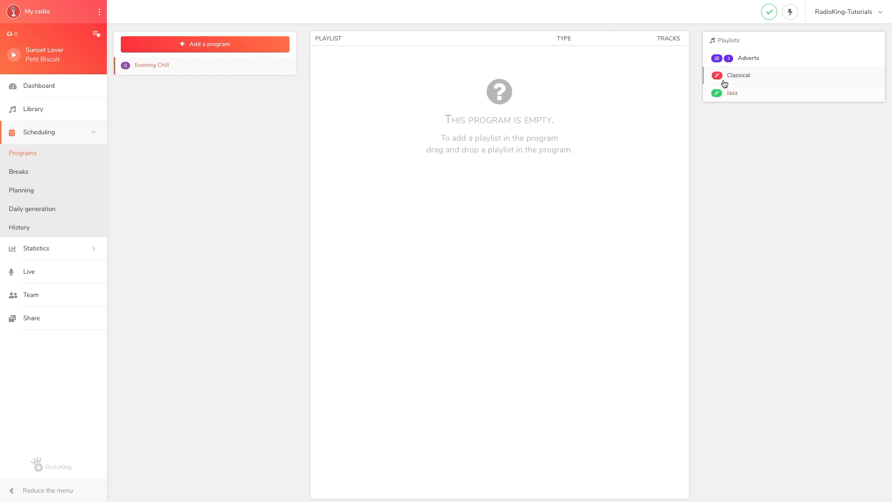
# Add the Classical playlist to the Evening Chill program with type Random and 1 track.
pyautogui.moveTo(730, 81); pyautogui.dragTo(418, 84)
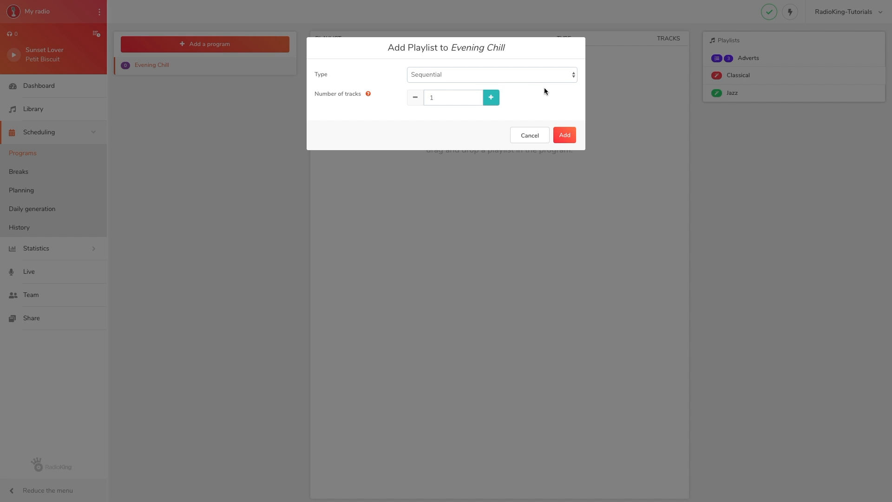
pyautogui.click(574, 77)
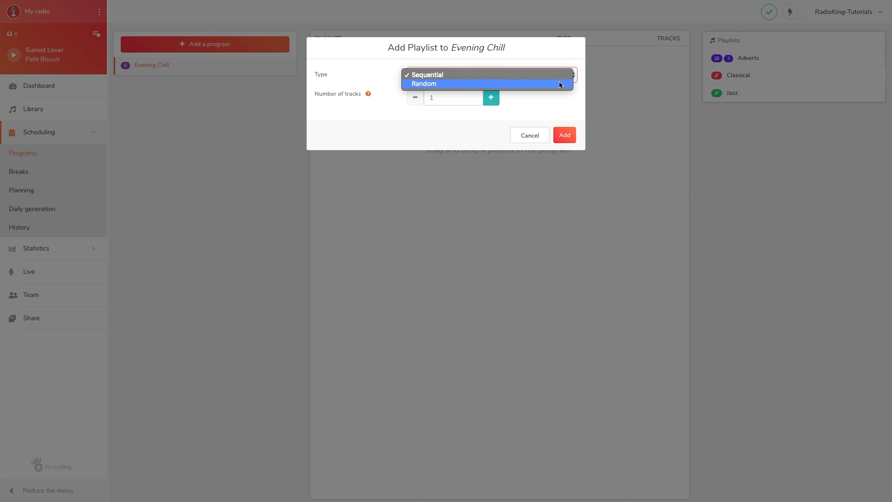
pyautogui.click(558, 85)
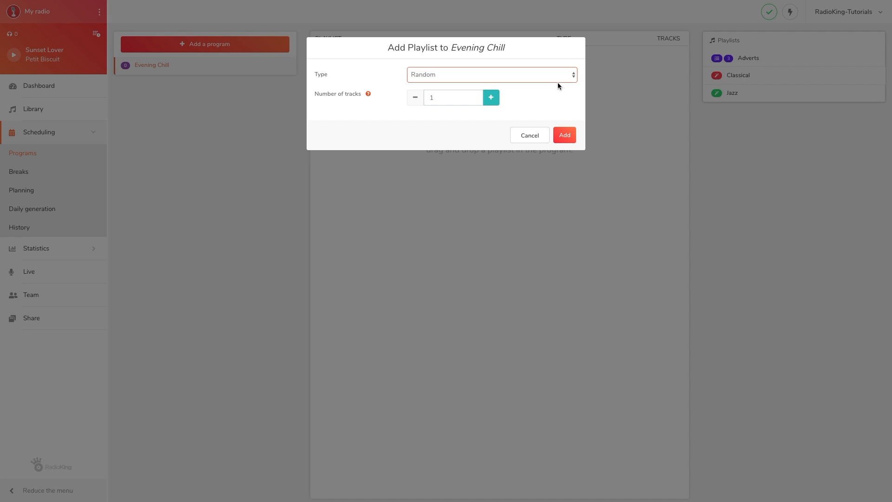
pyautogui.click(565, 135)
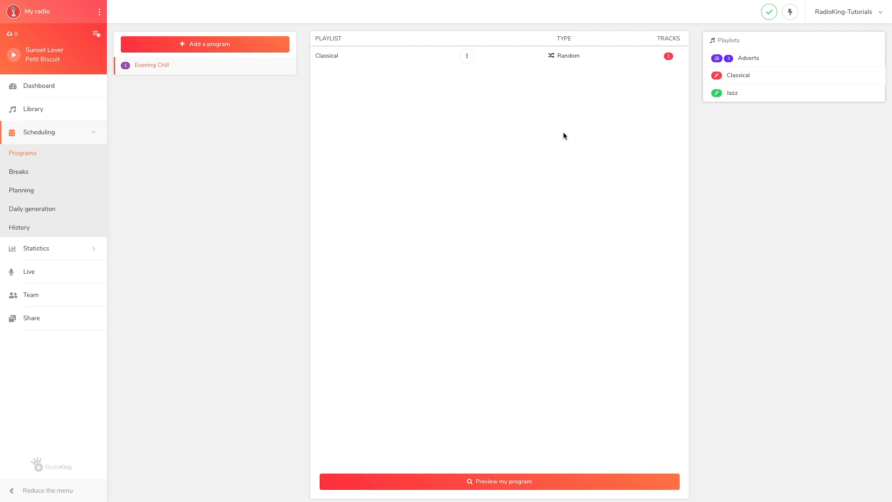
# Add the Jazz playlist to the Evening Chill program with type Random and 2 tracks.
pyautogui.moveTo(734, 99); pyautogui.dragTo(431, 97)
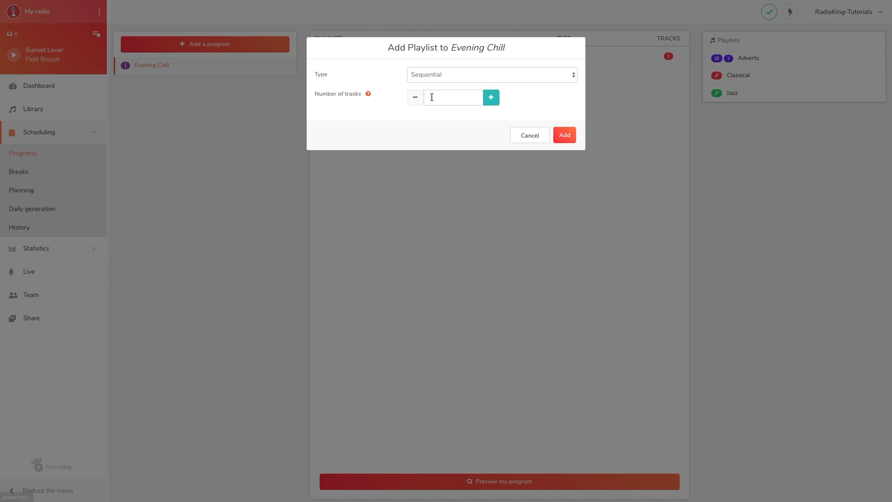
pyautogui.click(574, 80)
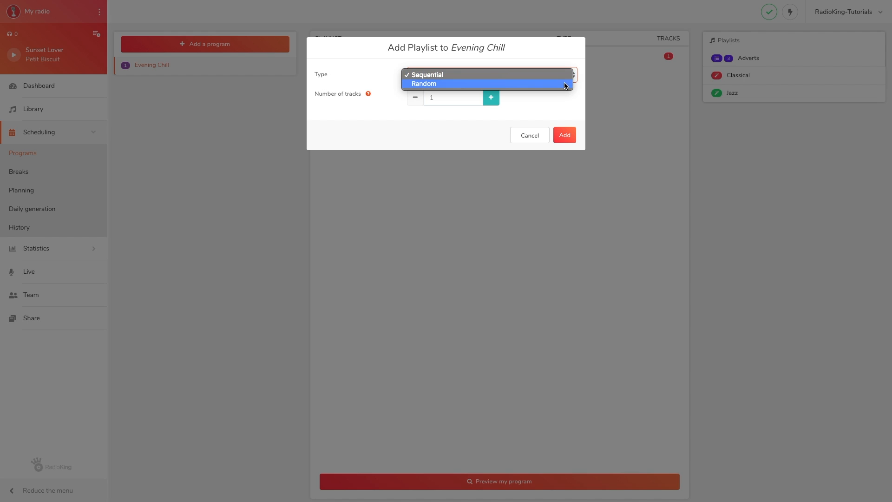
pyautogui.click(564, 84)
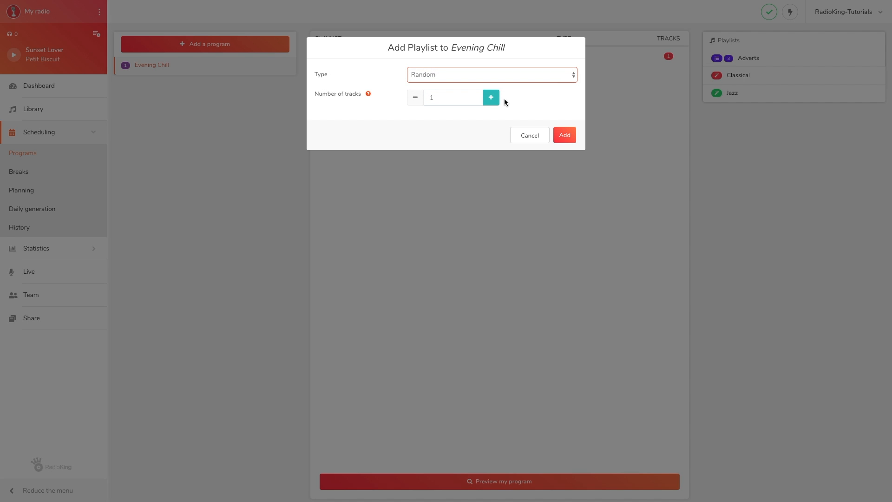
pyautogui.click(491, 98)
pyautogui.click(565, 135)
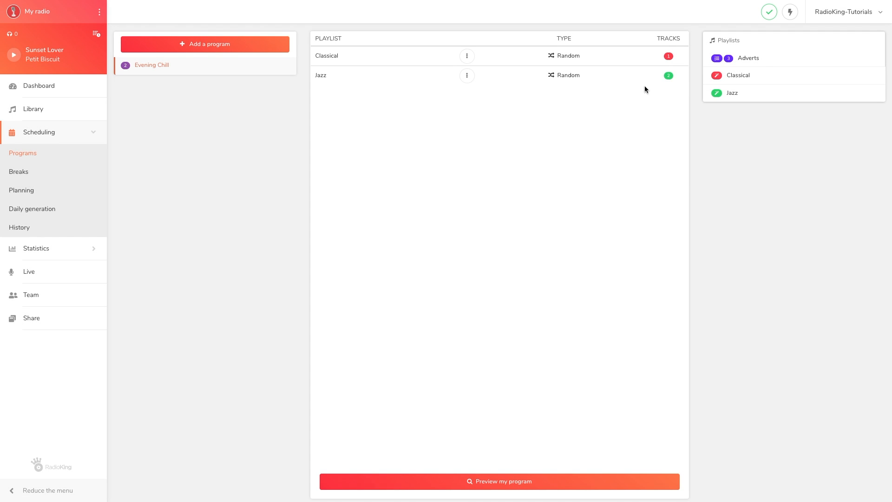
# Add the Adverts playlist to the Evening Chill program with type Sequential and 1 track.
pyautogui.moveTo(718, 60); pyautogui.dragTo(440, 131)
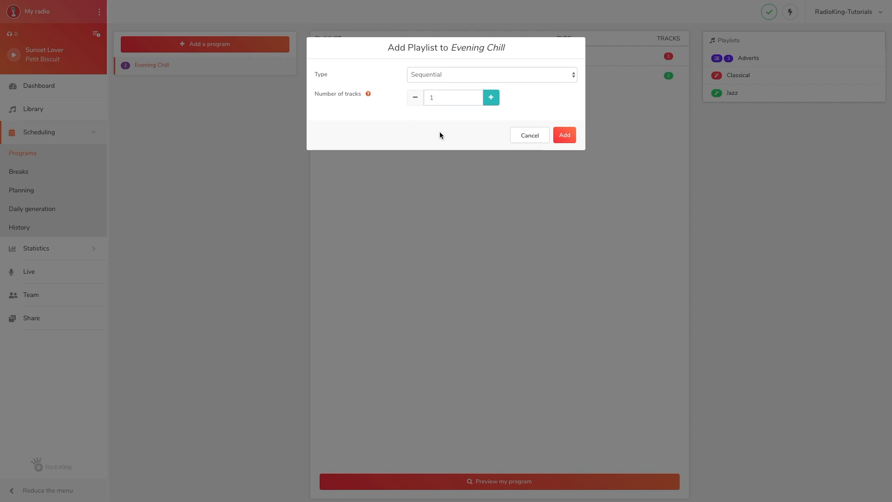
pyautogui.click(574, 75)
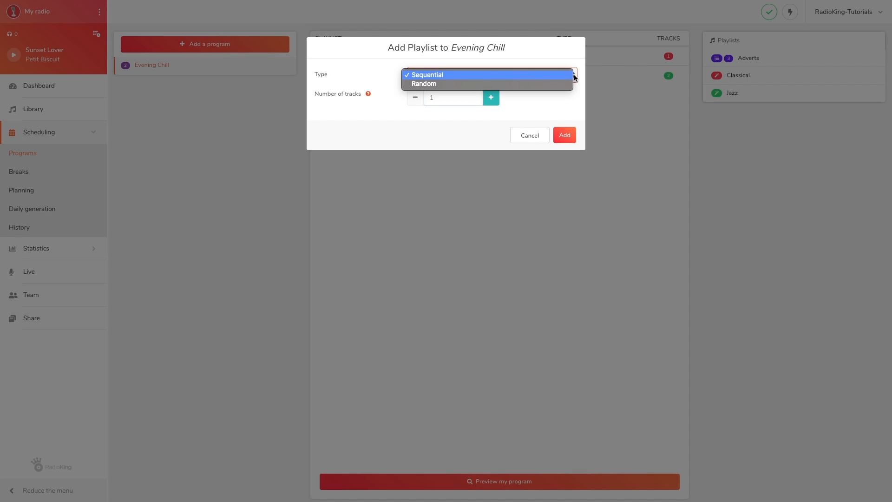
pyautogui.click(549, 76)
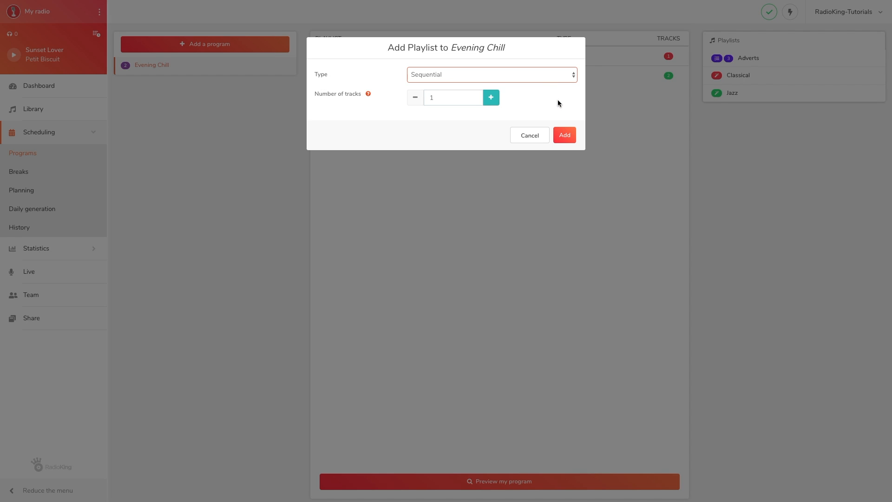
pyautogui.click(563, 135)
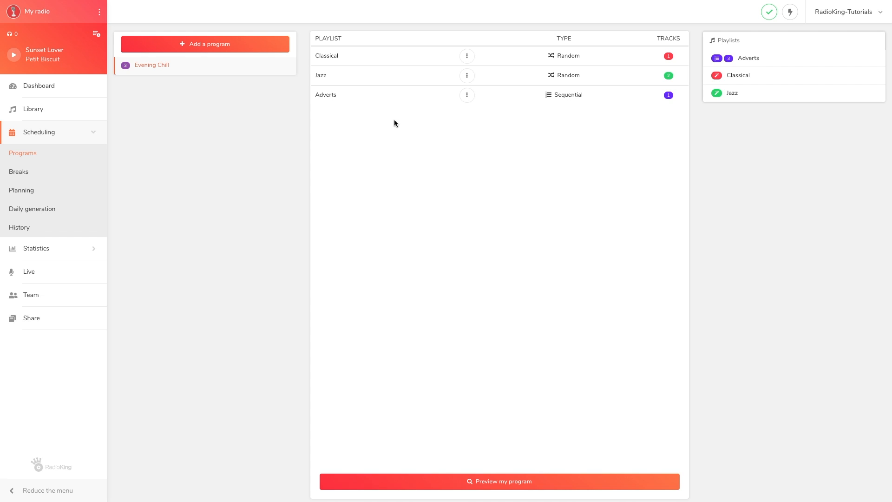
# Move the Adverts playlist above Jazz in the program order and return it below Jazz.
pyautogui.moveTo(365, 98); pyautogui.dragTo(365, 75)
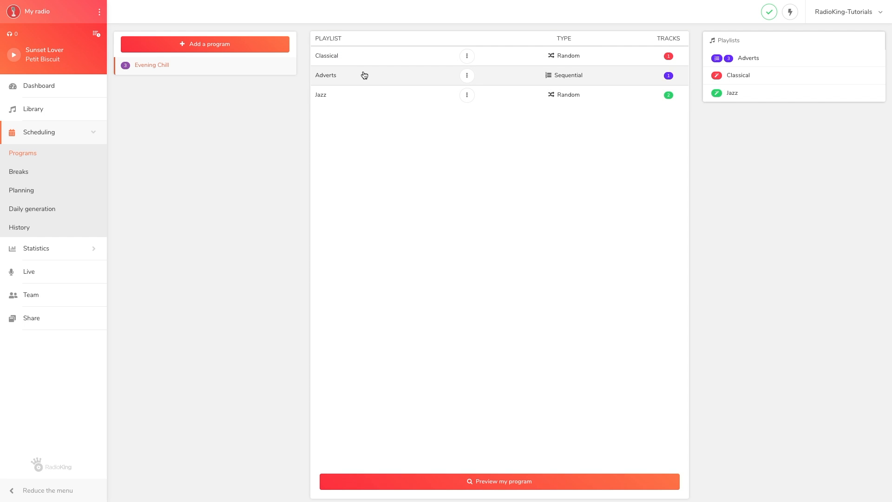
pyautogui.moveTo(364, 75); pyautogui.dragTo(361, 103)
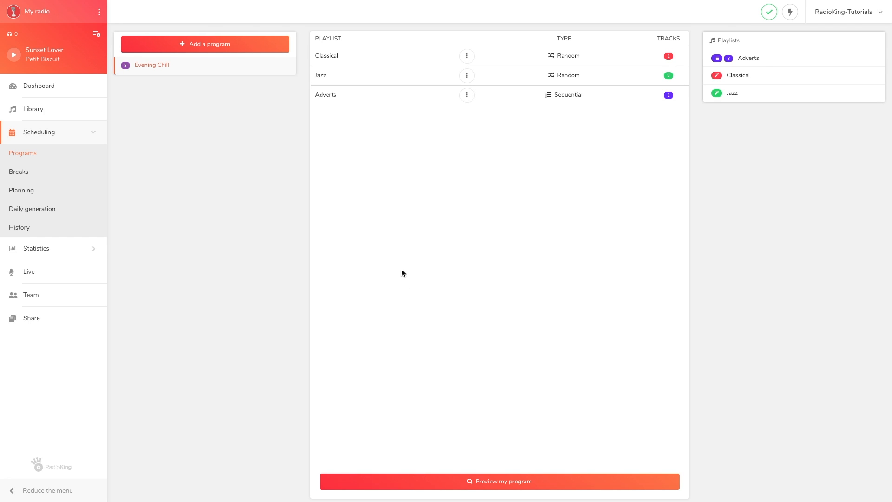
# Preview the Evening Chill program, generate one additional cycle to examine its track order, and close the preview.
pyautogui.click(411, 481)
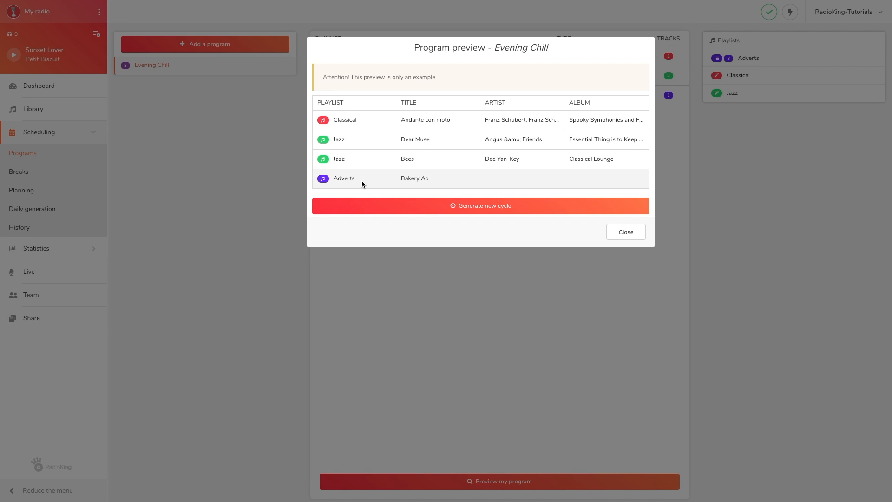
pyautogui.click(364, 207)
pyautogui.scroll(-2, 363, 205)
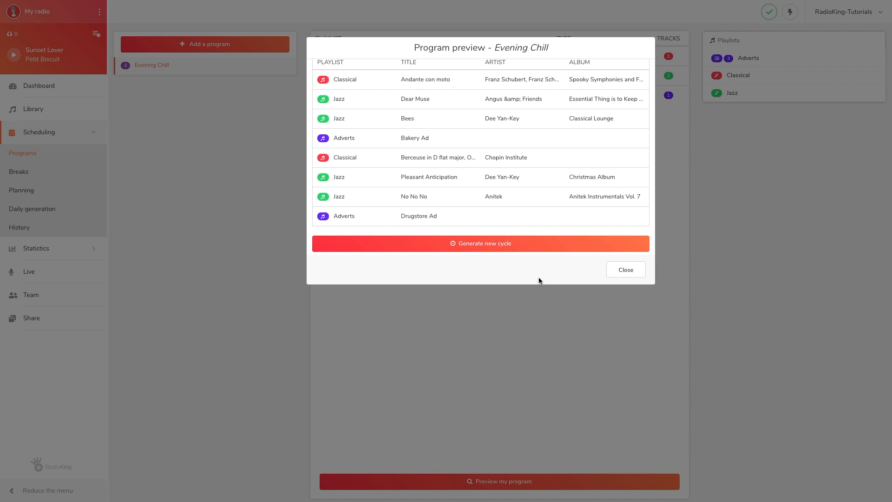
pyautogui.click(615, 275)
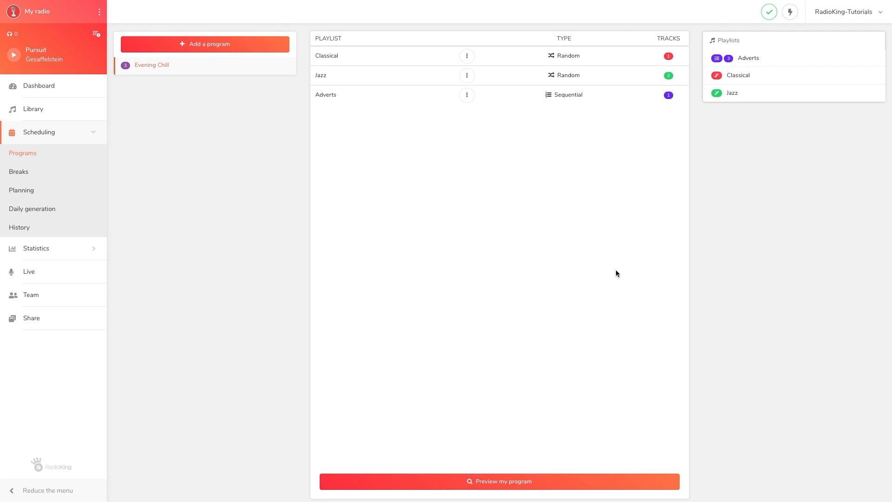
# Open the knowledge base from the account options and look over the Radio Manager help categories and guides.
pyautogui.click(848, 18)
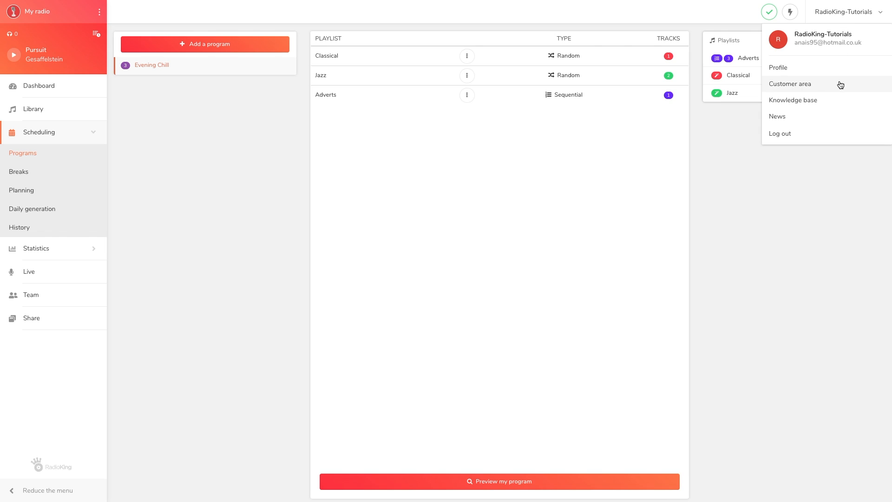
pyautogui.click(836, 104)
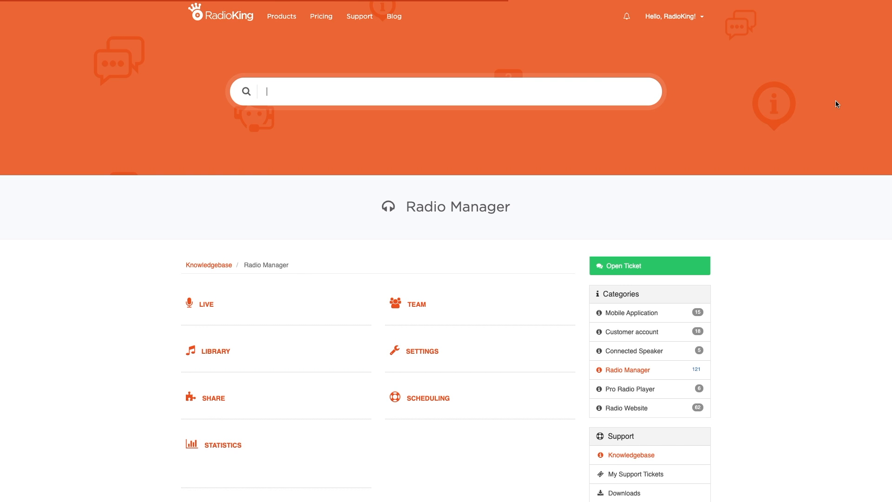
pyautogui.scroll(-2, 837, 104)
pyautogui.scroll(-3, 837, 104)
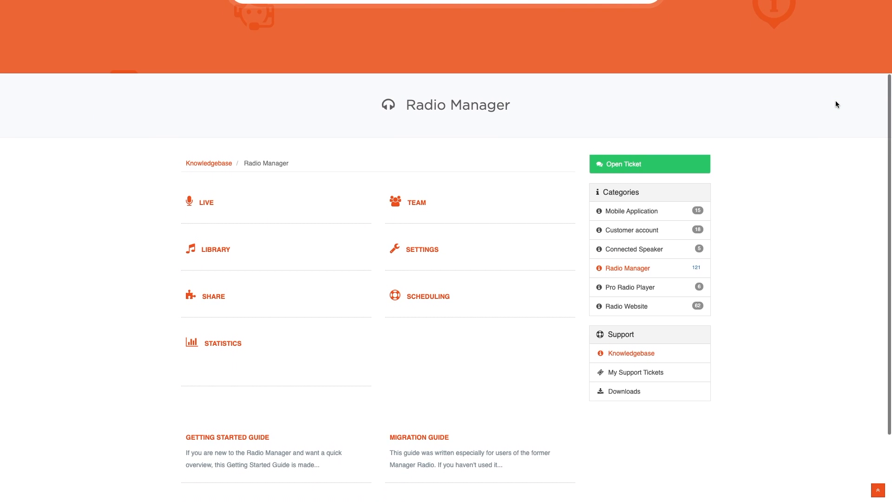